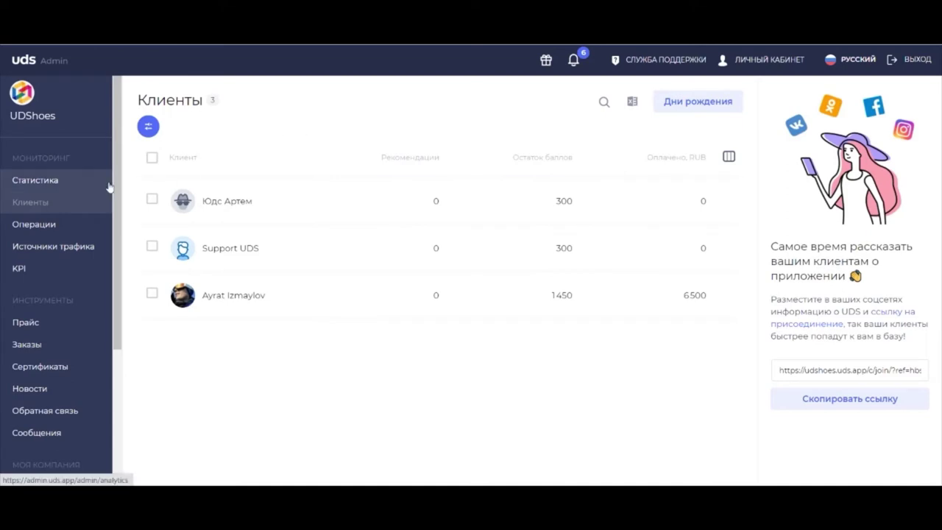
Step: Open the company's settings page (Настройки)
{"action": "scroll", "coordinate": [86, 180], "scroll_direction": "down", "scroll_amount": 1}
{"action": "scroll", "coordinate": [82, 184], "scroll_direction": "down", "scroll_amount": 3}
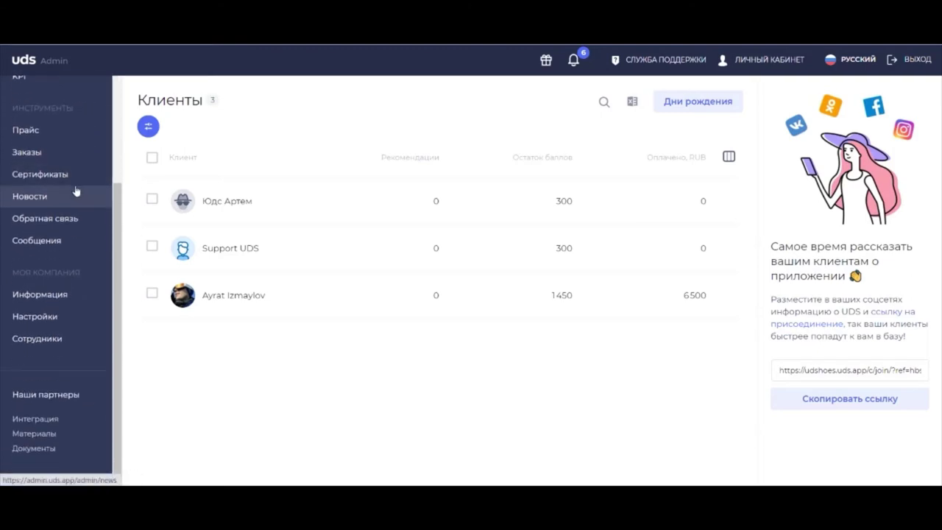
{"action": "left_click", "coordinate": [66, 318]}
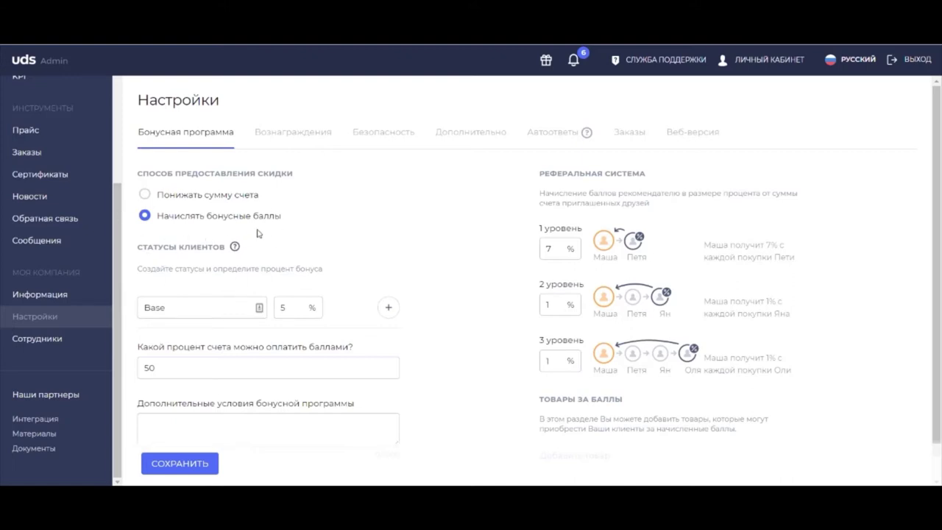
Step: Rename the base client status as "Базовый" in the bonus programme settings
{"action": "scroll", "coordinate": [343, 219], "scroll_direction": "down", "scroll_amount": 1}
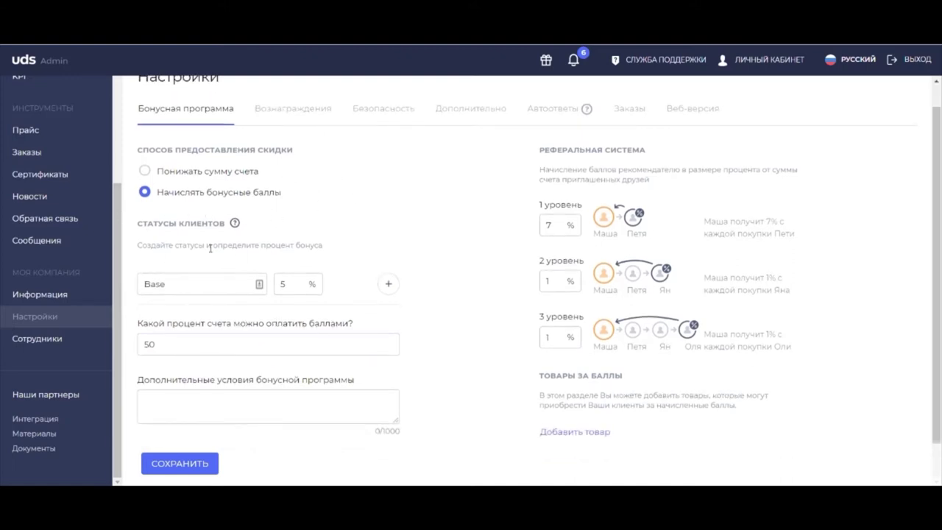
{"action": "left_click", "coordinate": [191, 285]}
{"action": "left_click_drag", "start_coordinate": [188, 285], "coordinate": [136, 285]}
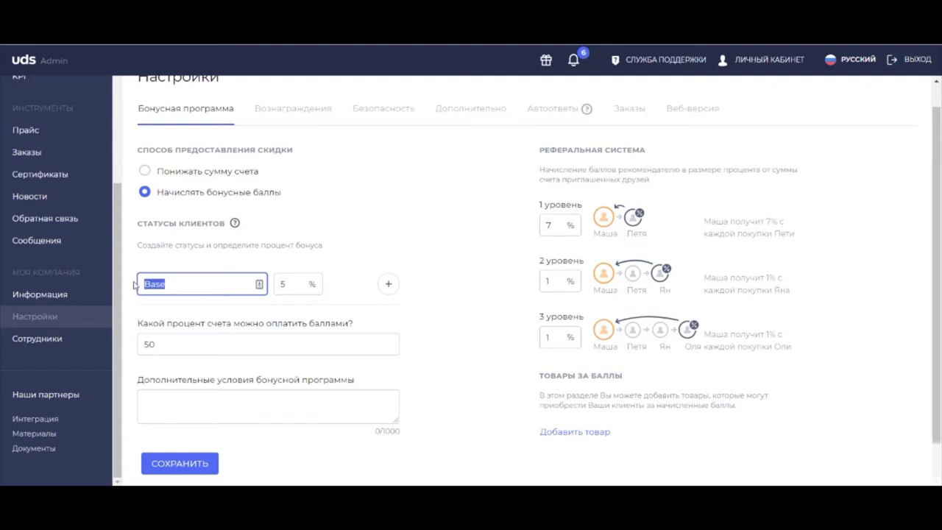
{"action": "type", "text": "Базовый"}
{"action": "left_click", "coordinate": [308, 284]}
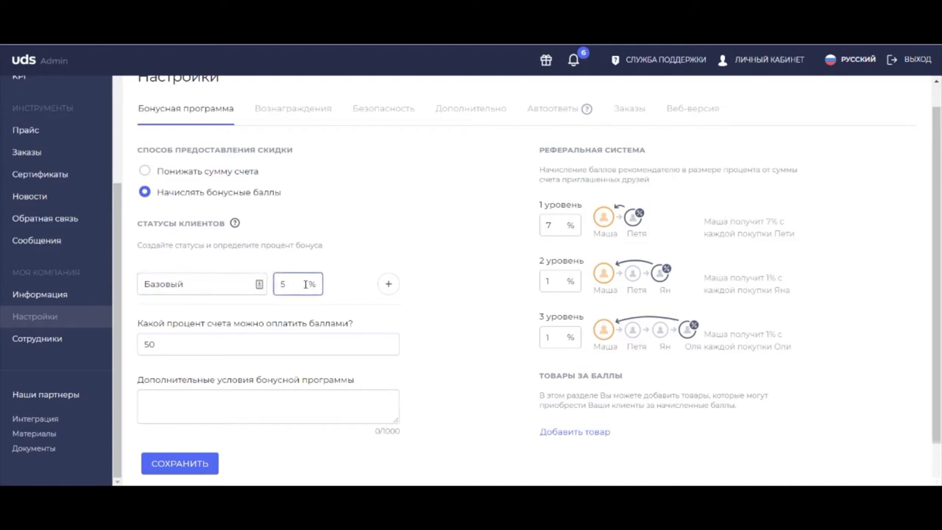
Step: Add a second client status named "Серебряный" with a 7% bonus
{"action": "left_click", "coordinate": [386, 284]}
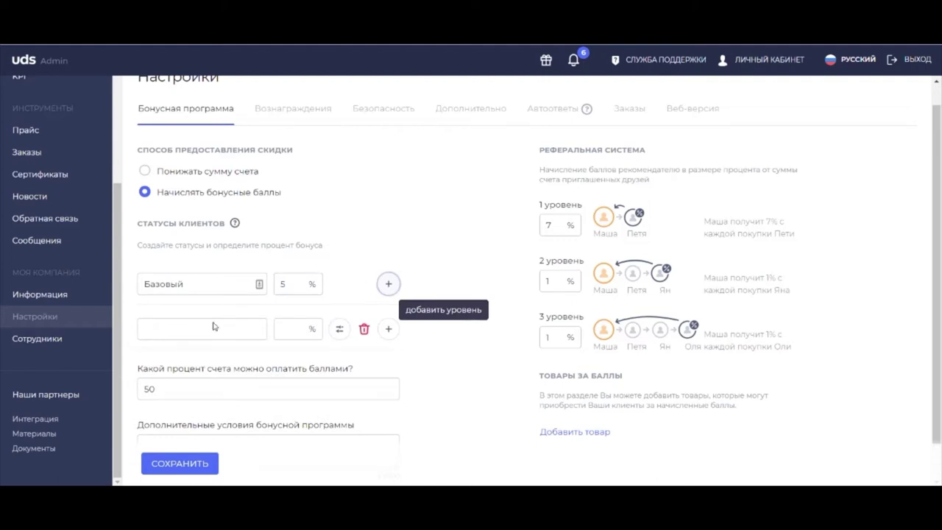
{"action": "left_click", "coordinate": [178, 323]}
{"action": "type", "text": "Се"}
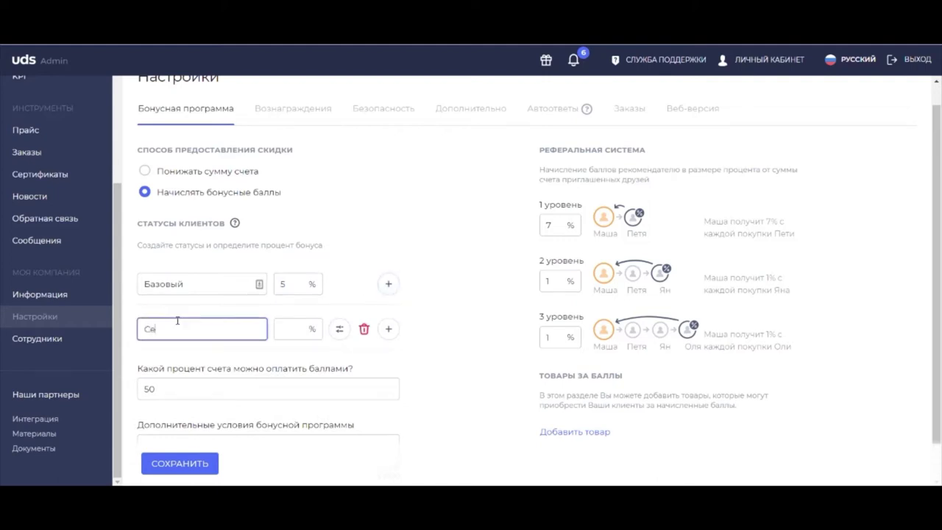
{"action": "type", "text": "ребряный"}
{"action": "left_click", "coordinate": [287, 333]}
{"action": "type", "text": "7"}
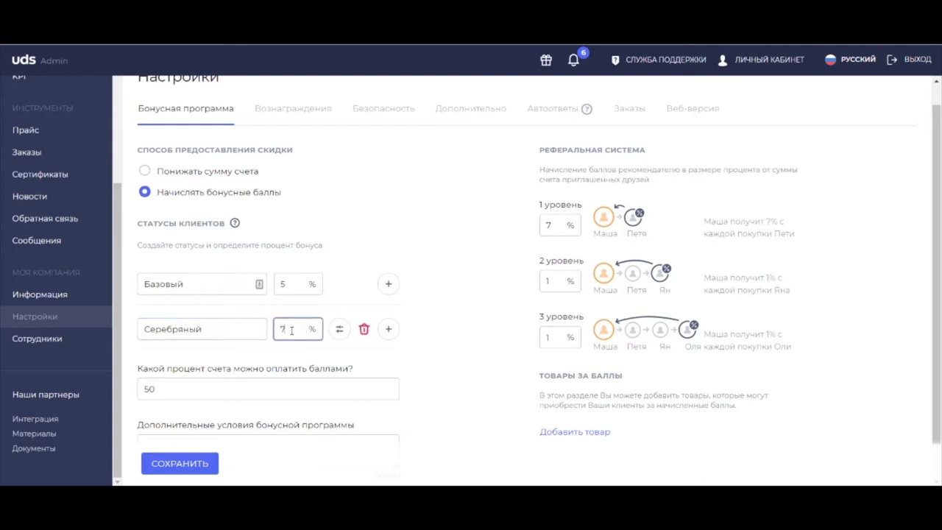
Step: Add a third client status named "Золотой" with a 10% bonus
{"action": "left_click", "coordinate": [387, 332]}
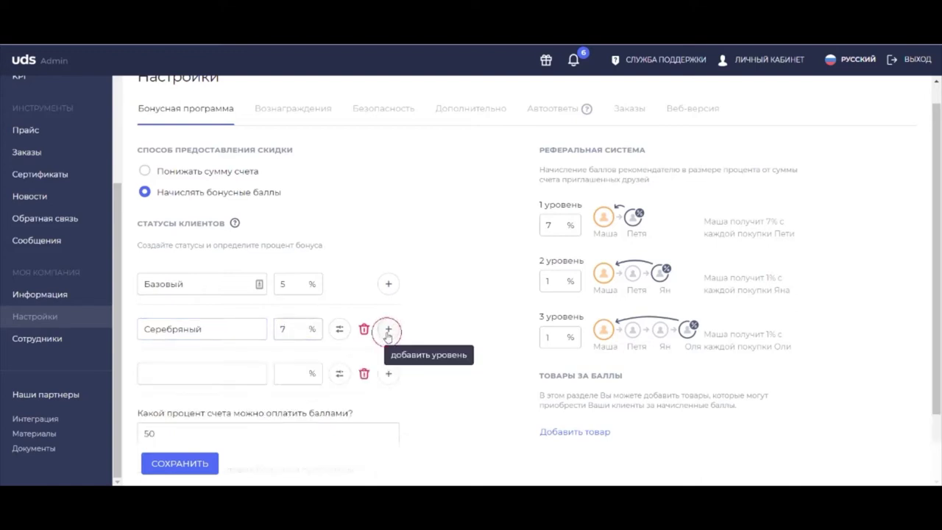
{"action": "left_click", "coordinate": [168, 370]}
{"action": "type", "text": "Зо"}
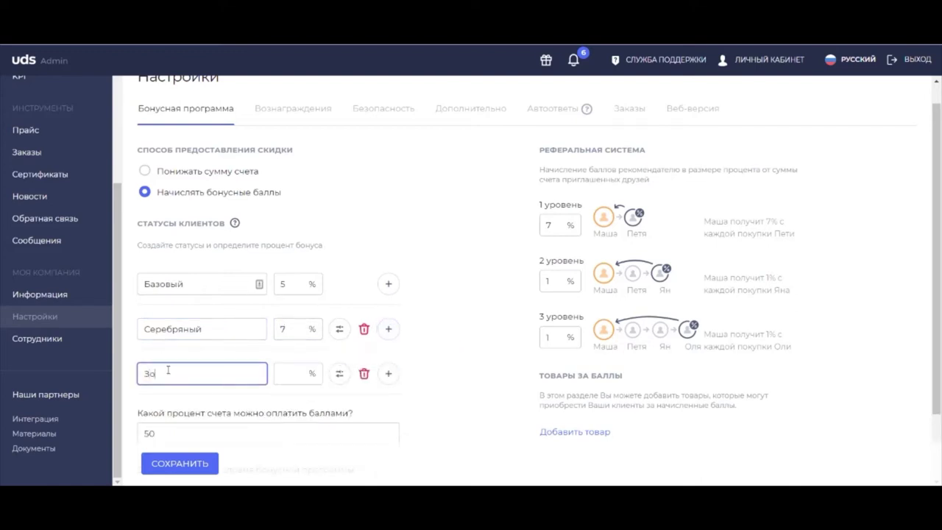
{"action": "type", "text": "лотой"}
{"action": "left_click", "coordinate": [286, 368]}
{"action": "type", "text": "10"}
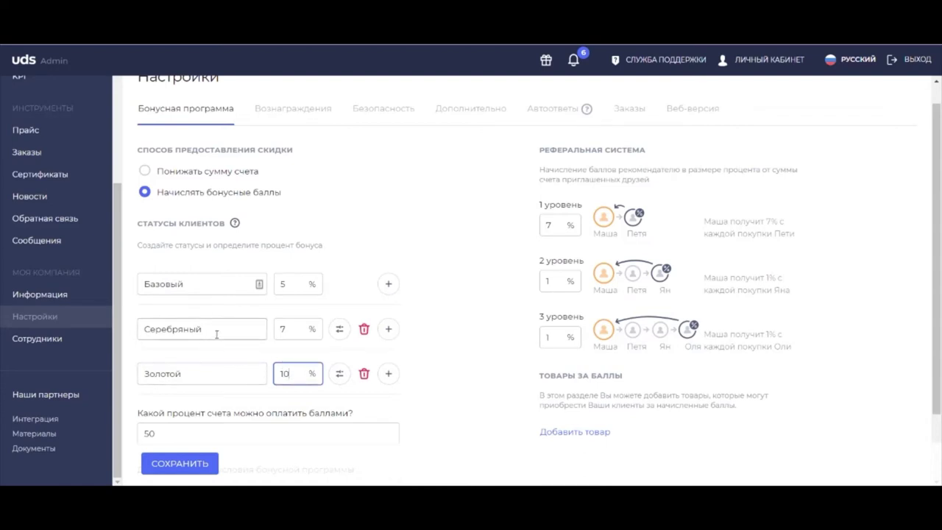
Step: Add an automatic upgrade condition to the Серебряный status: total purchases (Сумма покупок) above 50000 RUB
{"action": "left_click", "coordinate": [339, 329]}
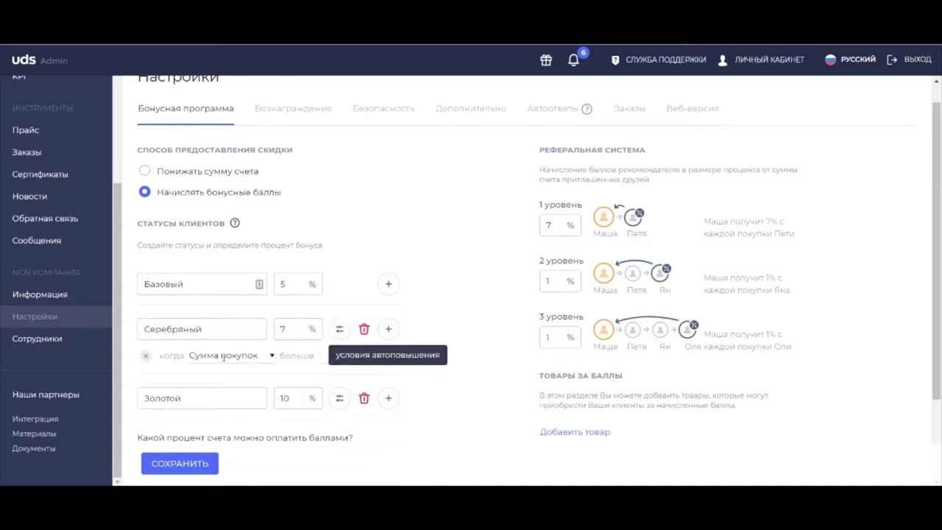
{"action": "left_click", "coordinate": [325, 354]}
{"action": "type", "text": "5"}
{"action": "type", "text": "0000 RUB"}
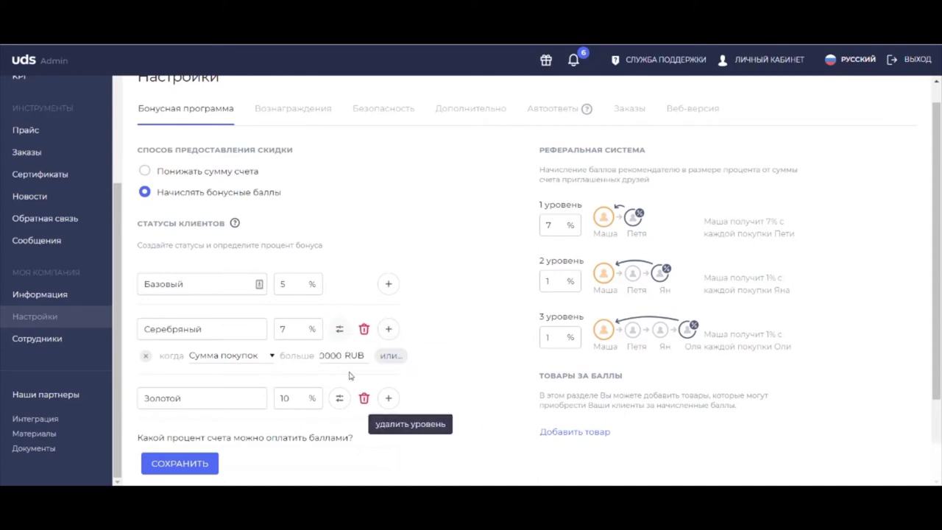
{"action": "left_click_drag", "start_coordinate": [332, 357], "coordinate": [301, 356]}
{"action": "type", "text": "5"}
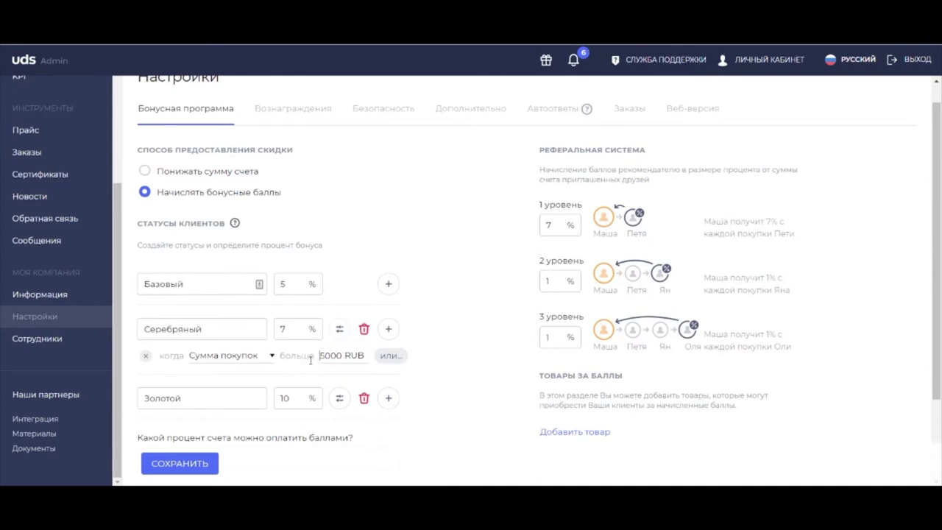
{"action": "left_click", "coordinate": [330, 356]}
{"action": "type", "text": "0"}
Step: Add an automatic upgrade condition to the Золотой status: total purchases (Сумма покупок) above 100000 RUB
{"action": "left_click", "coordinate": [340, 397]}
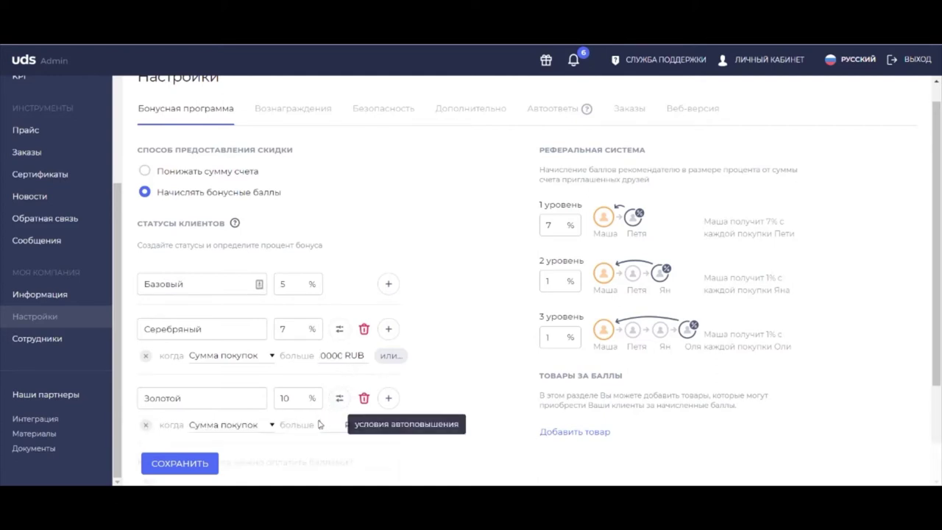
{"action": "type", "text": "500"}
{"action": "type", "text": "0000"}
{"action": "left_click_drag", "start_coordinate": [331, 425], "coordinate": [297, 425]}
{"action": "type", "text": "10"}
{"action": "key", "text": "End"}
Step: Add alternative recommendation (Рекомендации) conditions: more than 2 for the Серебряный status and more than 5 for the Золотой status
{"action": "left_click", "coordinate": [390, 356]}
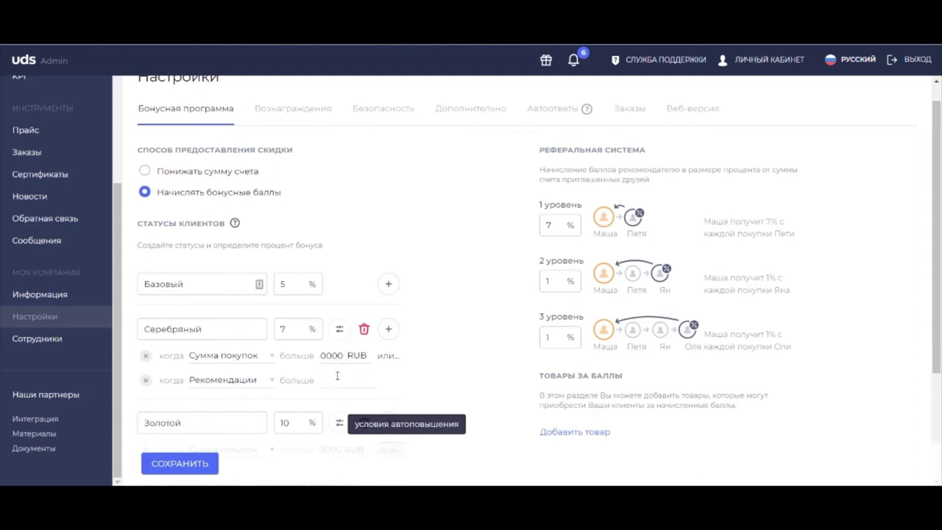
{"action": "type", "text": "2"}
{"action": "scroll", "coordinate": [452, 352], "scroll_direction": "down", "scroll_amount": 1}
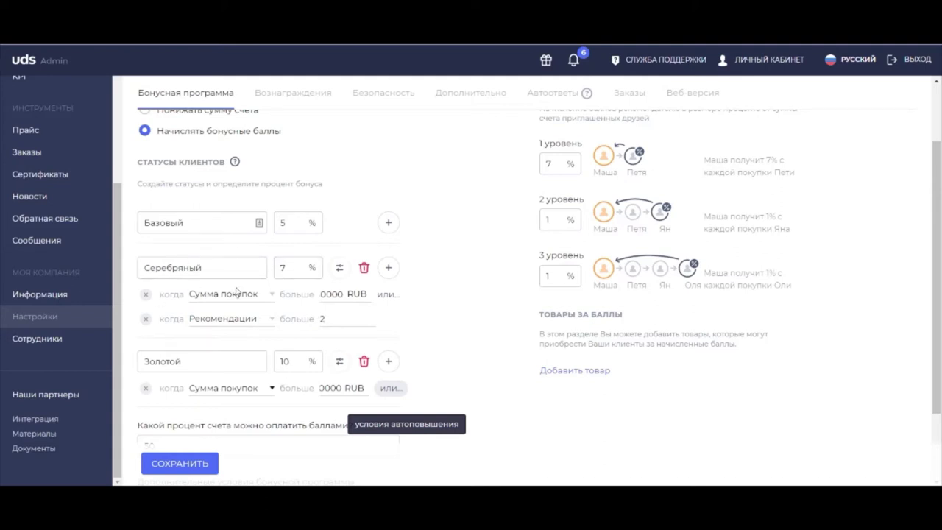
{"action": "scroll", "coordinate": [445, 297], "scroll_direction": "down", "scroll_amount": 1}
{"action": "scroll", "coordinate": [469, 272], "scroll_direction": "up", "scroll_amount": 1}
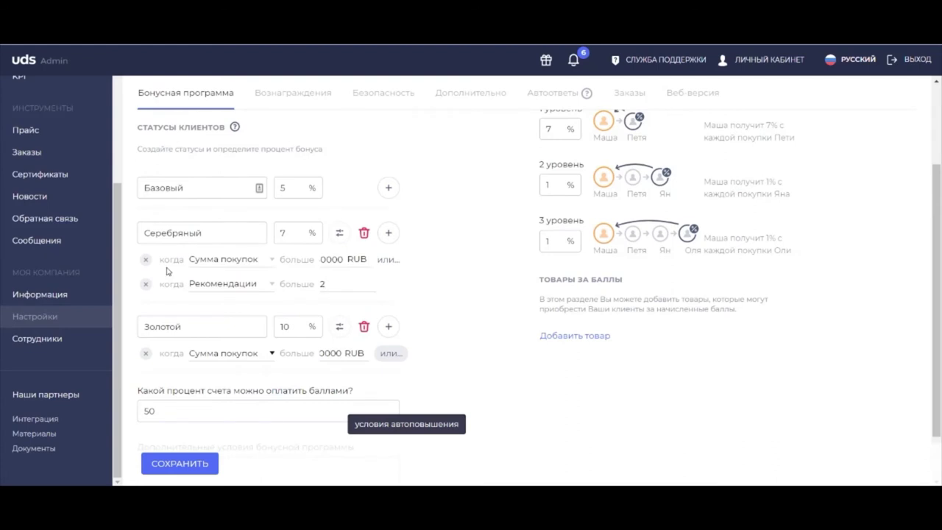
{"action": "scroll", "coordinate": [449, 286], "scroll_direction": "down", "scroll_amount": 1}
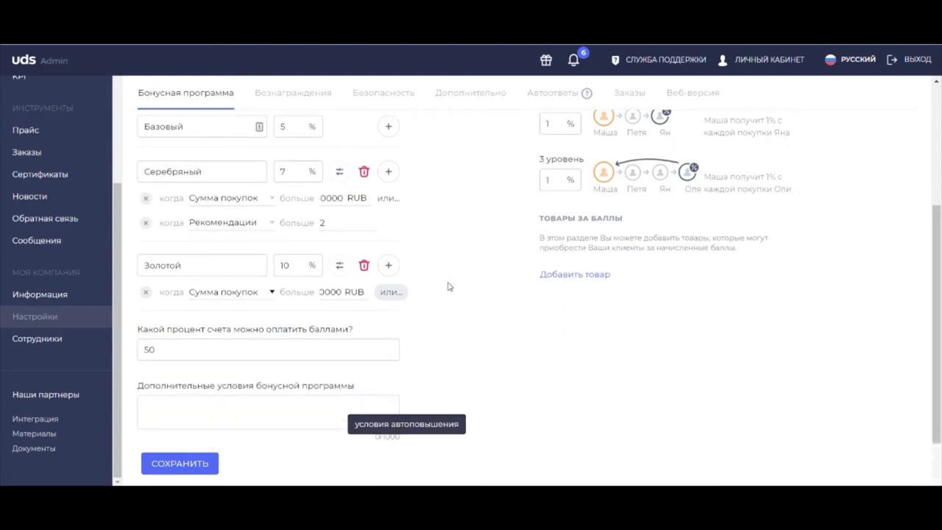
{"action": "left_click", "coordinate": [388, 294]}
{"action": "left_click", "coordinate": [332, 316]}
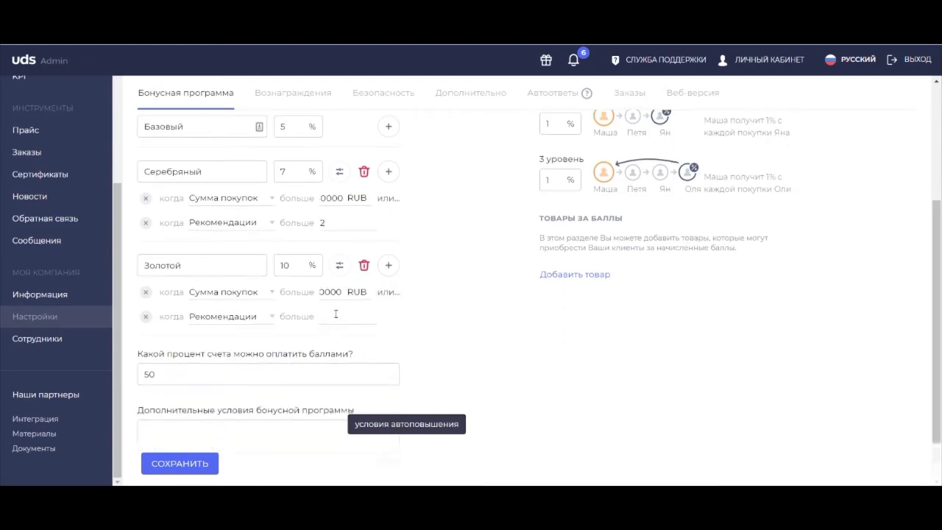
{"action": "type", "text": "5"}
Step: Check the client statuses and their upgrade conditions, and save the bonus programme settings
{"action": "scroll", "coordinate": [441, 327], "scroll_direction": "up", "scroll_amount": 1}
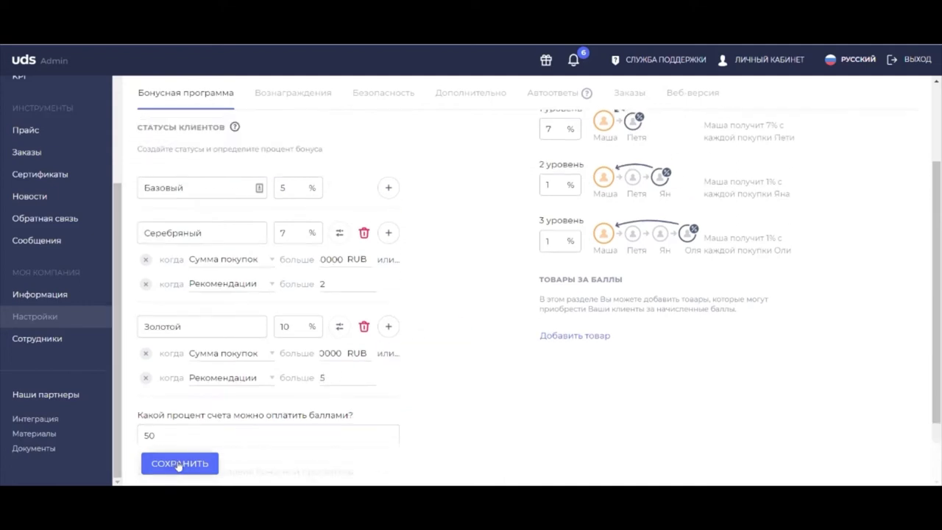
{"action": "scroll", "coordinate": [290, 301], "scroll_direction": "up", "scroll_amount": 1}
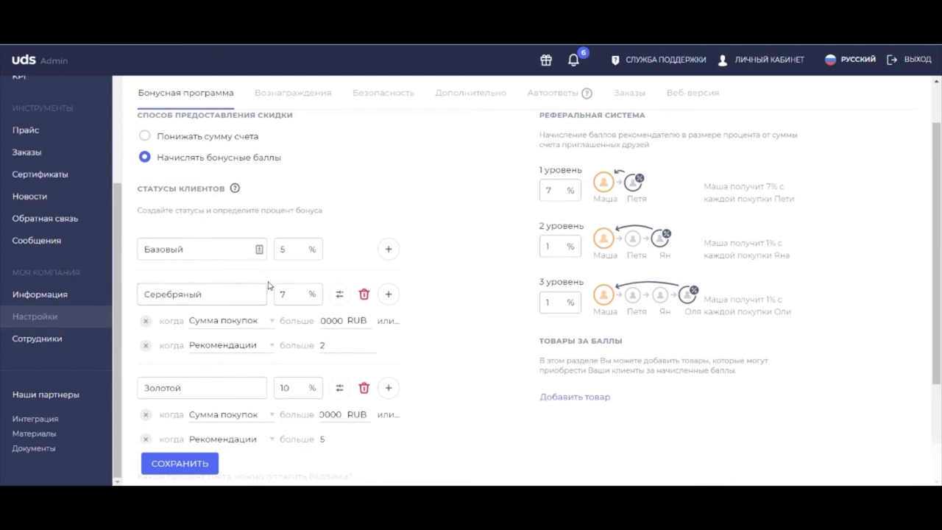
{"action": "scroll", "coordinate": [269, 285], "scroll_direction": "down", "scroll_amount": 2}
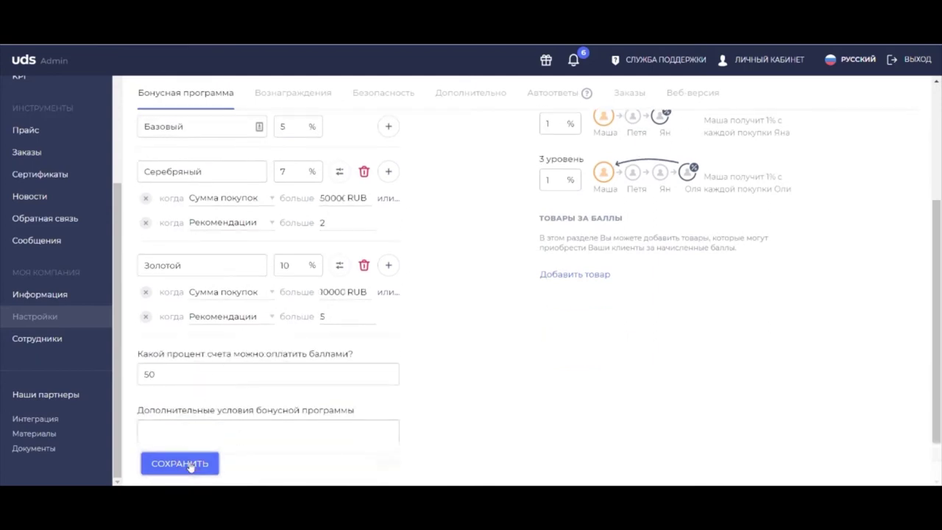
{"action": "left_click", "coordinate": [190, 467]}
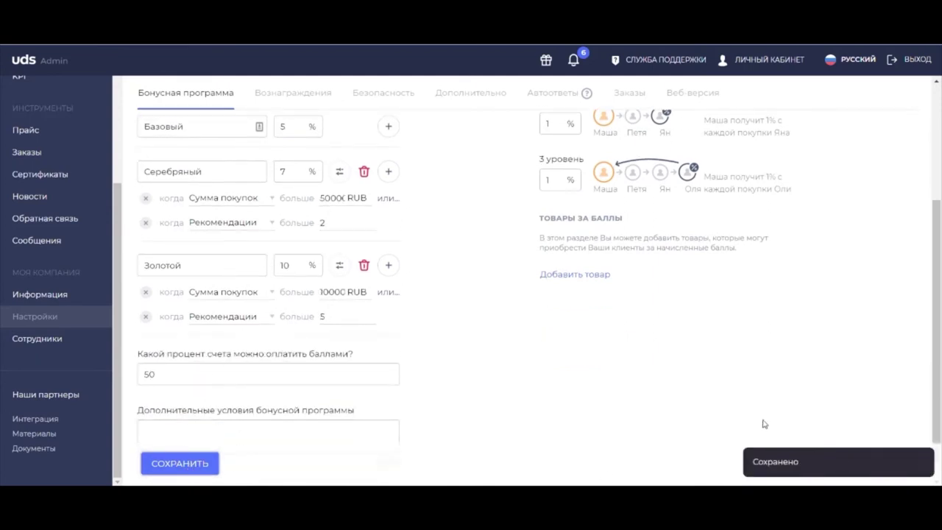
Step: Examine the referral percentages for the three levels and the share of the bill payable with points
{"action": "scroll", "coordinate": [508, 346], "scroll_direction": "up", "scroll_amount": 2}
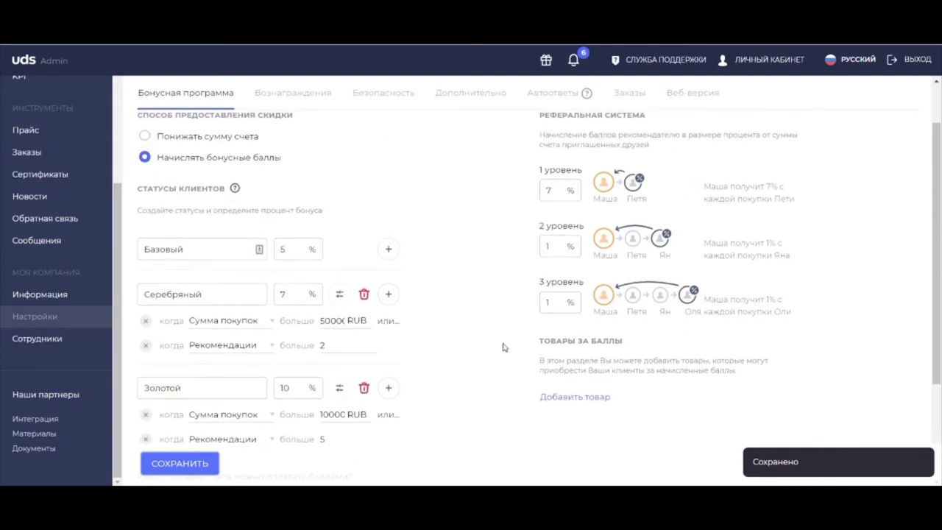
{"action": "scroll", "coordinate": [441, 247], "scroll_direction": "up", "scroll_amount": 1}
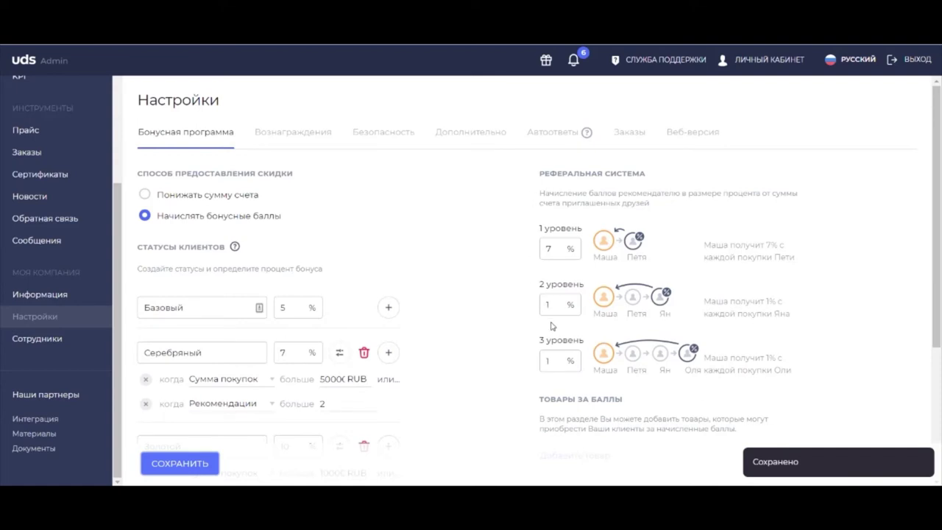
{"action": "left_click", "coordinate": [556, 249]}
{"action": "left_click", "coordinate": [527, 255]}
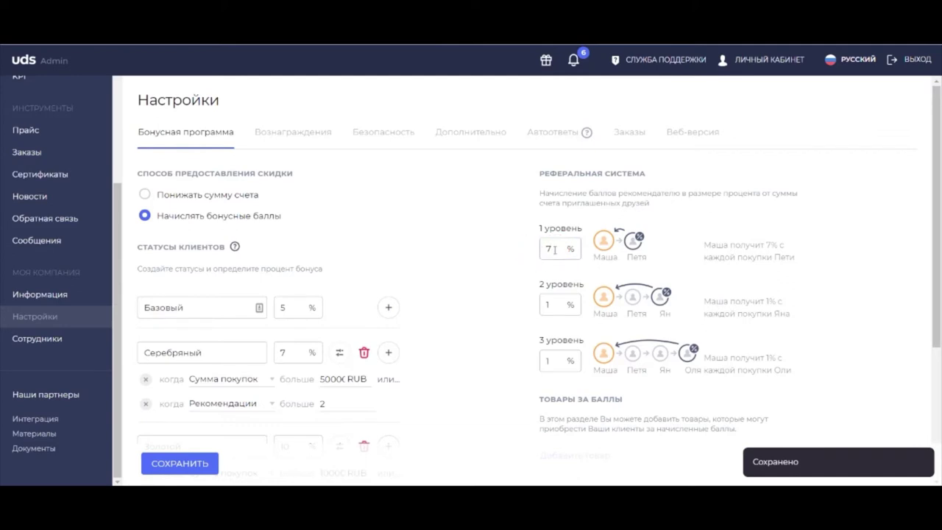
{"action": "left_click", "coordinate": [556, 249]}
{"action": "left_click", "coordinate": [530, 245]}
{"action": "left_click", "coordinate": [548, 303]}
{"action": "scroll", "coordinate": [634, 340], "scroll_direction": "down", "scroll_amount": 1}
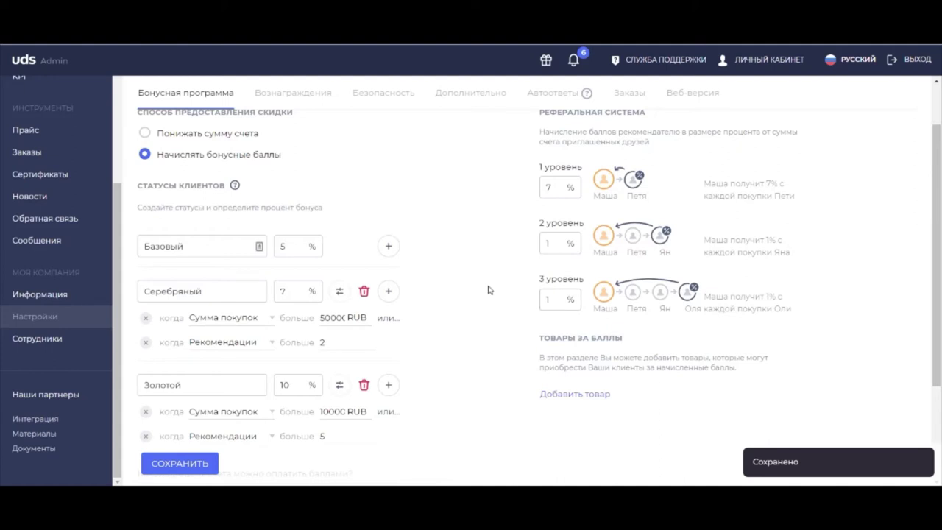
{"action": "scroll", "coordinate": [481, 293], "scroll_direction": "up", "scroll_amount": 1}
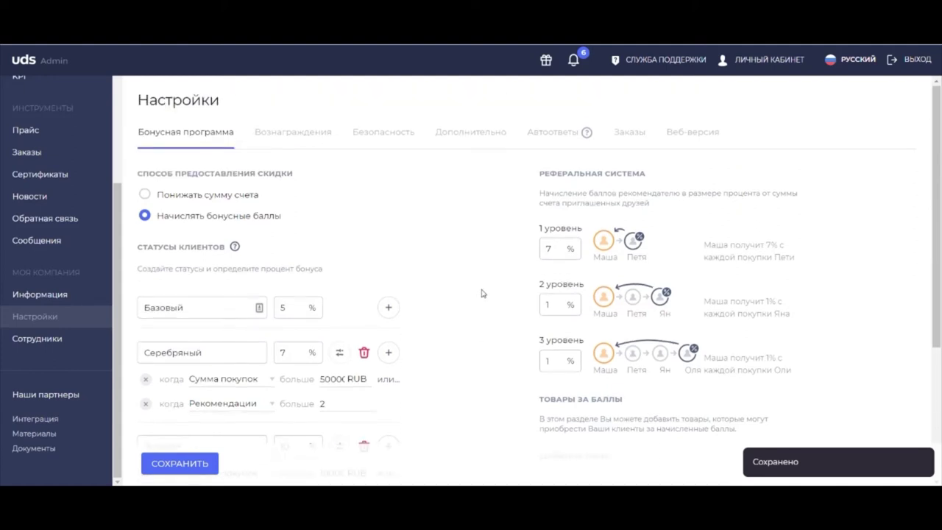
{"action": "scroll", "coordinate": [452, 258], "scroll_direction": "down", "scroll_amount": 3}
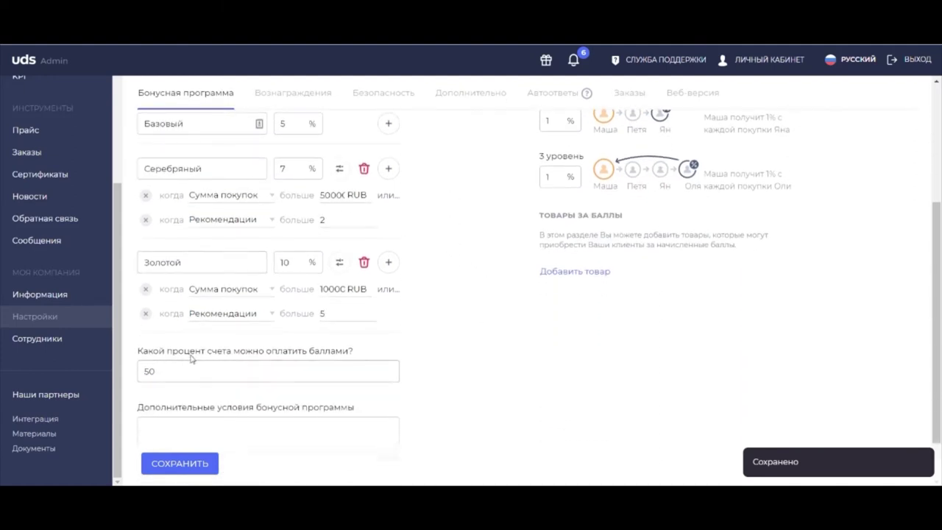
{"action": "left_click", "coordinate": [178, 342]}
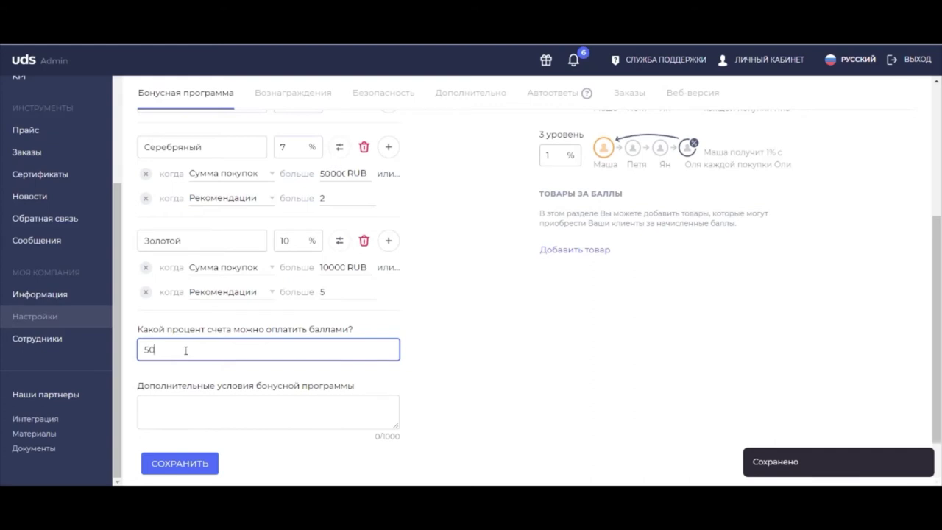
{"action": "left_click", "coordinate": [174, 396]}
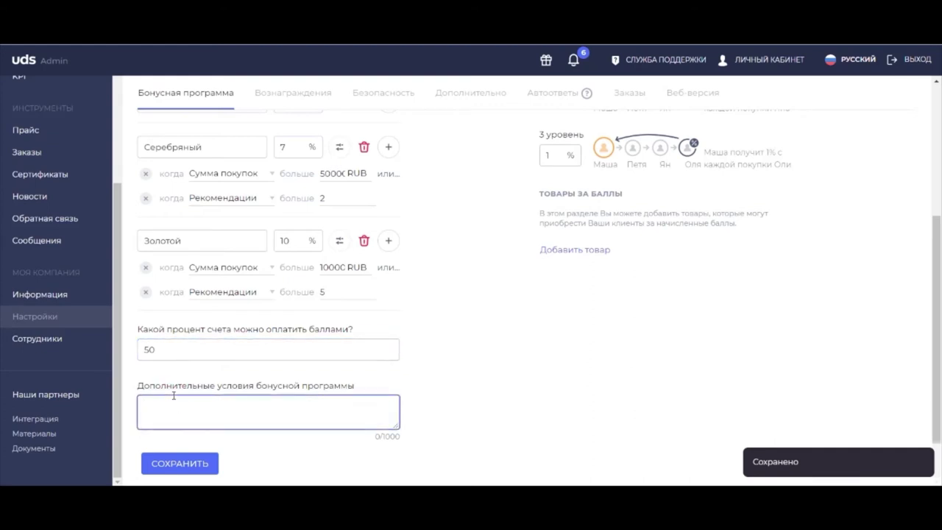
{"action": "type", "text": "рири ирир"}
{"action": "key", "text": "BackSpace"}
{"action": "key", "text": "BackSpace"}
{"action": "key", "text": "BackSpace"}
{"action": "key", "text": "BackSpace"}
{"action": "key", "text": "BackSpace"}
{"action": "key", "text": "BackSpace"}
{"action": "key", "text": "BackSpace"}
{"action": "key", "text": "BackSpace"}
{"action": "key", "text": "BackSpace"}
Step: Open the rewards settings (Вознаграждения) and the reward amount for the welcome points (Приветственные баллы)
{"action": "scroll", "coordinate": [262, 305], "scroll_direction": "up", "scroll_amount": 2}
{"action": "scroll", "coordinate": [260, 304], "scroll_direction": "up", "scroll_amount": 1}
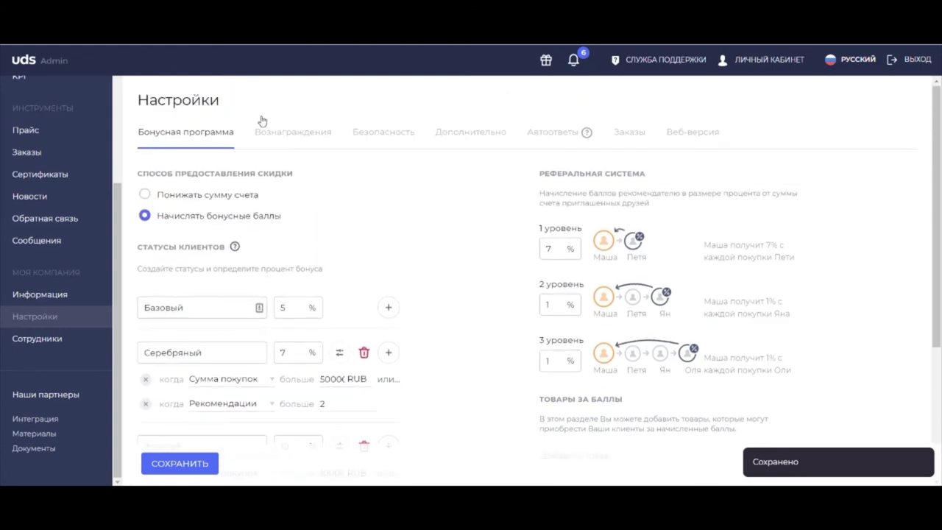
{"action": "left_click", "coordinate": [282, 134]}
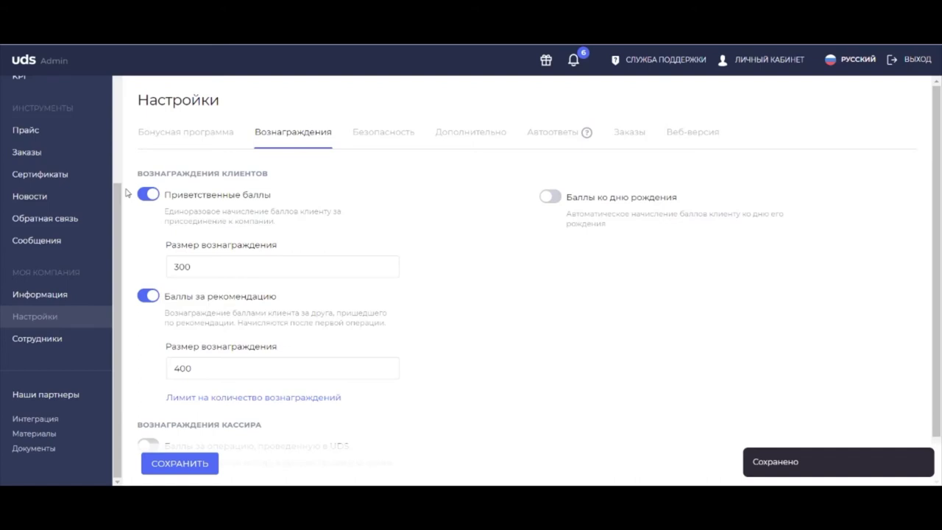
{"action": "left_click", "coordinate": [199, 270]}
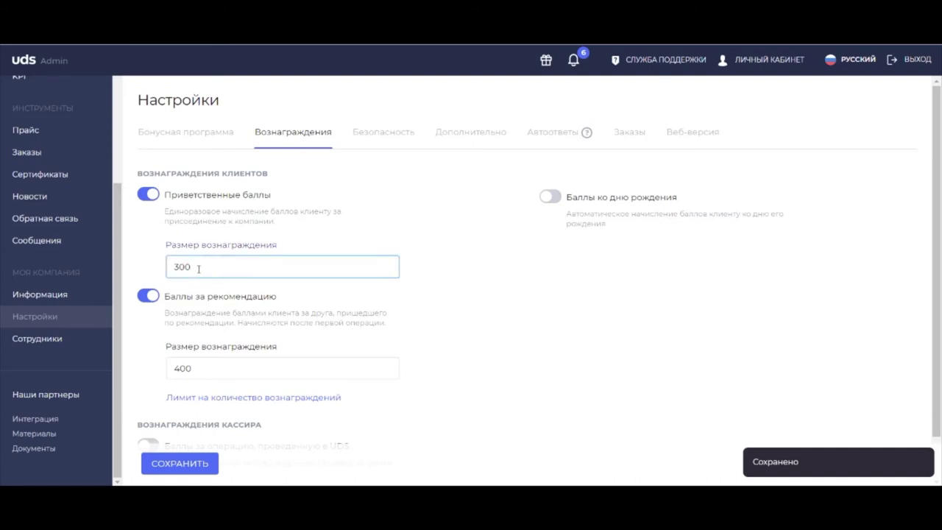
Step: Review the client rewards alongside the referral levels in the bonus programme settings, and return to the rewards settings (Вознаграждения)
{"action": "left_click", "coordinate": [314, 235]}
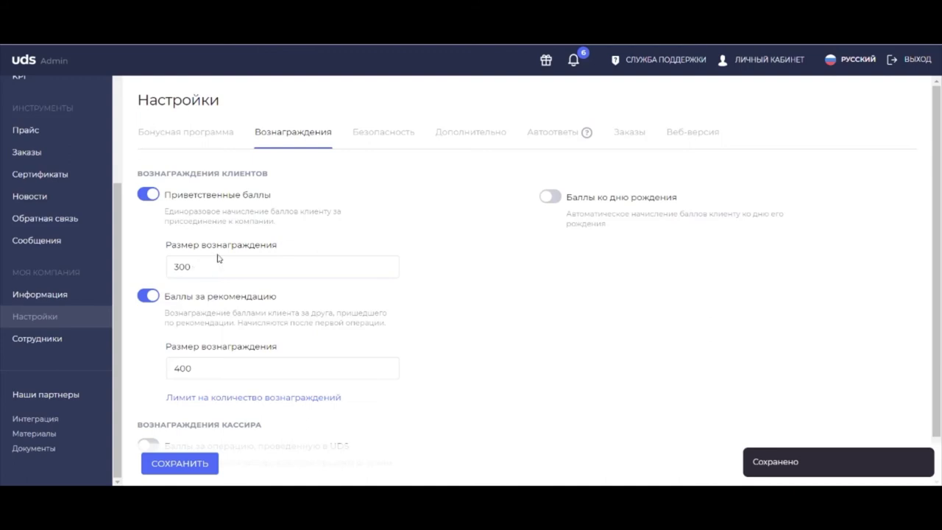
{"action": "scroll", "coordinate": [220, 259], "scroll_direction": "down", "scroll_amount": 1}
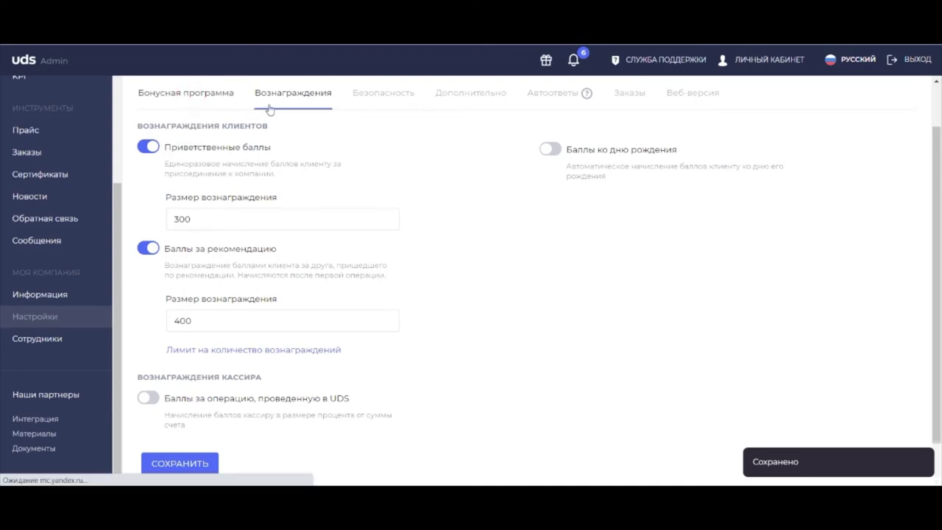
{"action": "left_click", "coordinate": [192, 98]}
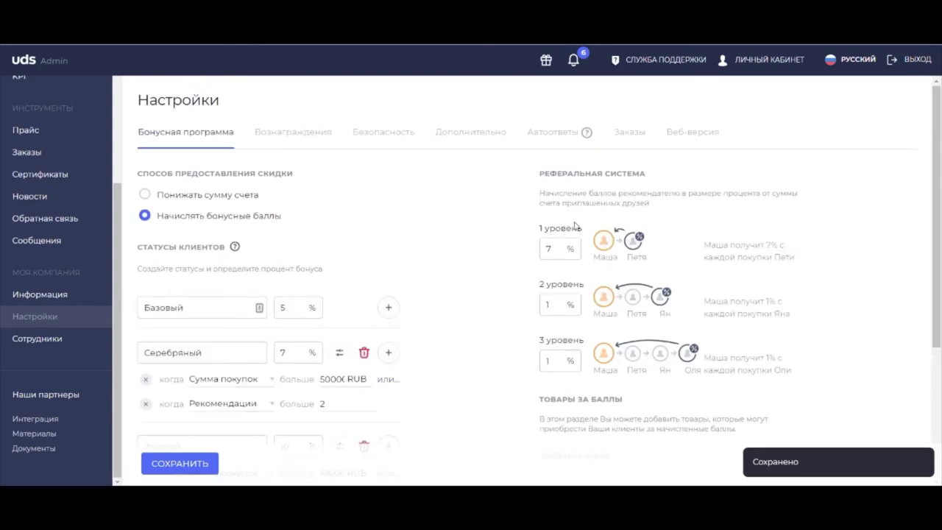
{"action": "left_click", "coordinate": [286, 140]}
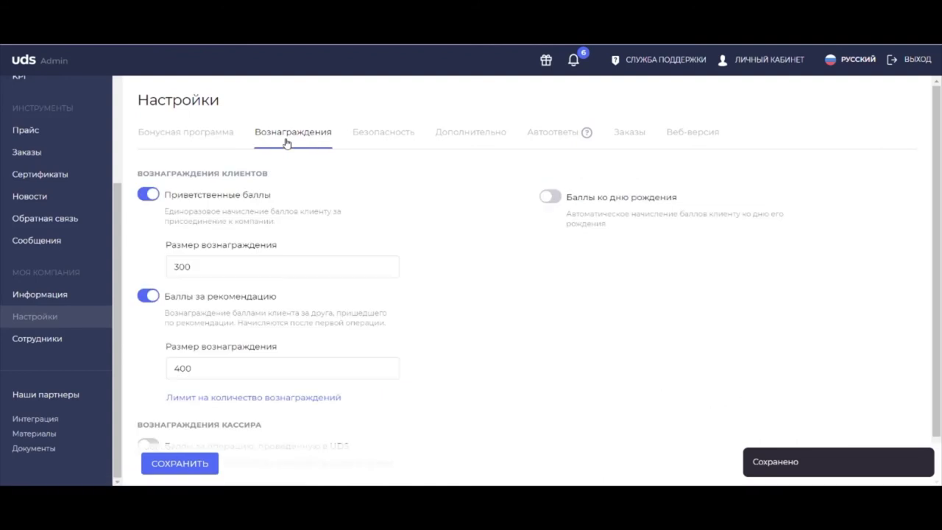
{"action": "scroll", "coordinate": [295, 220], "scroll_direction": "down", "scroll_amount": 1}
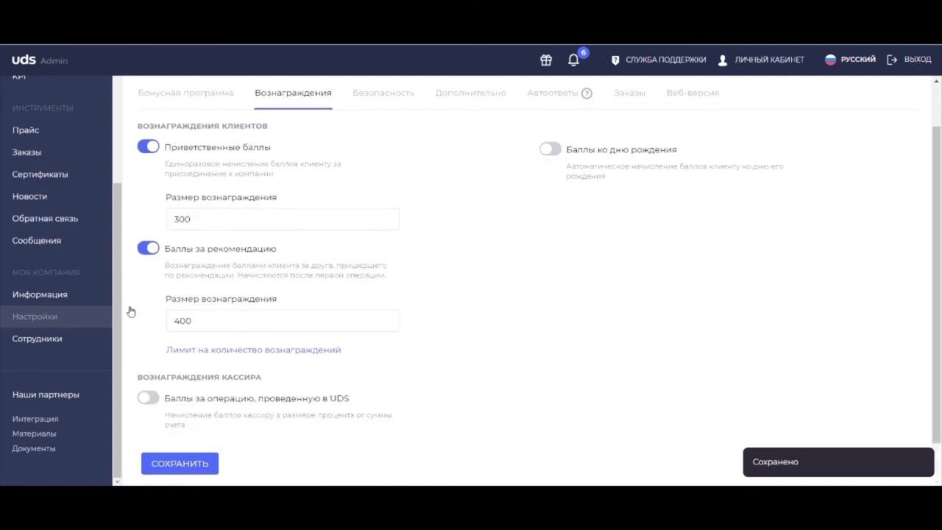
Step: Set the reward amount for the recommendation points (Баллы за рекомендацию) to 100
{"action": "left_click", "coordinate": [197, 324]}
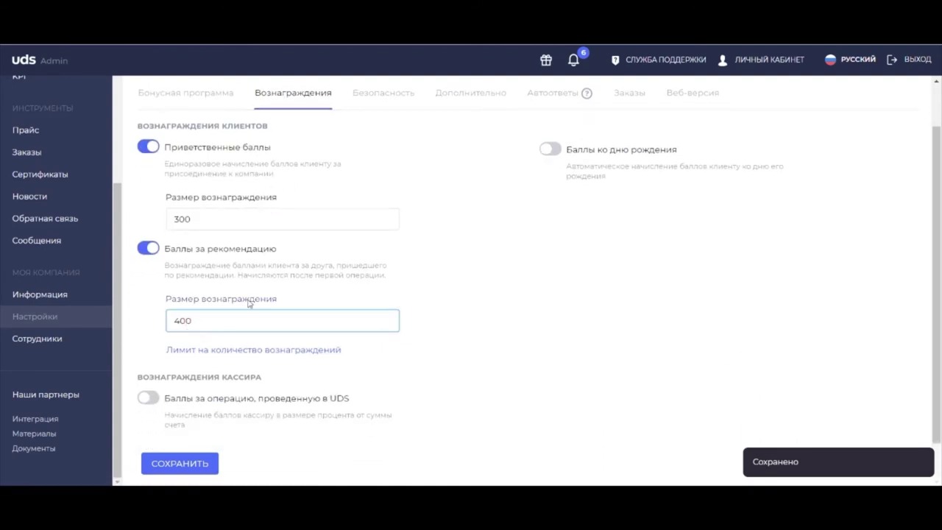
{"action": "left_click", "coordinate": [317, 286]}
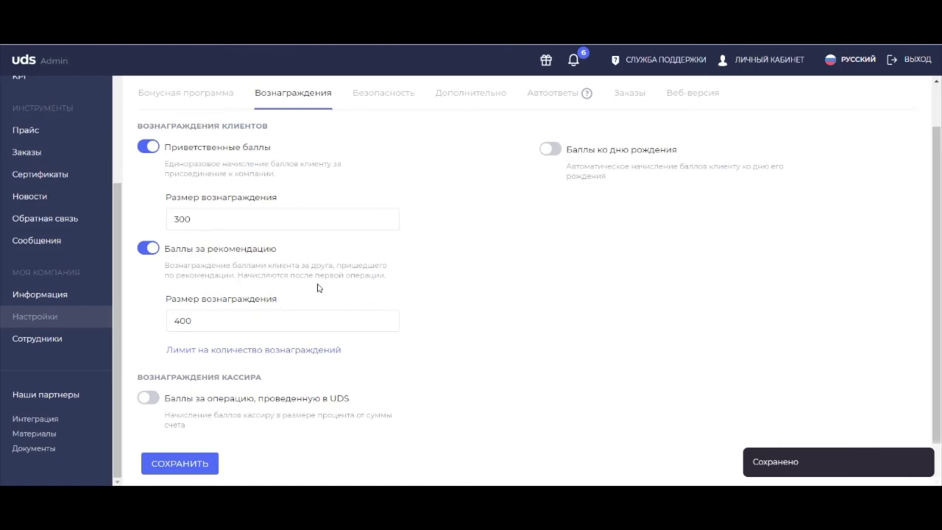
{"action": "double_click", "coordinate": [222, 323]}
{"action": "type", "text": "100"}
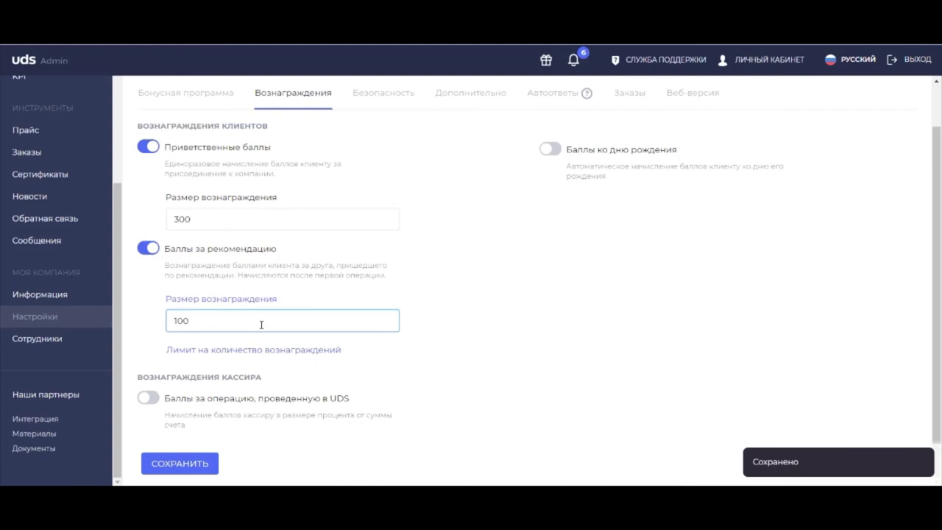
Step: Examine the client statuses and their upgrade conditions in the bonus programme settings (Бонусная программа)
{"action": "scroll", "coordinate": [261, 325], "scroll_direction": "up", "scroll_amount": 1}
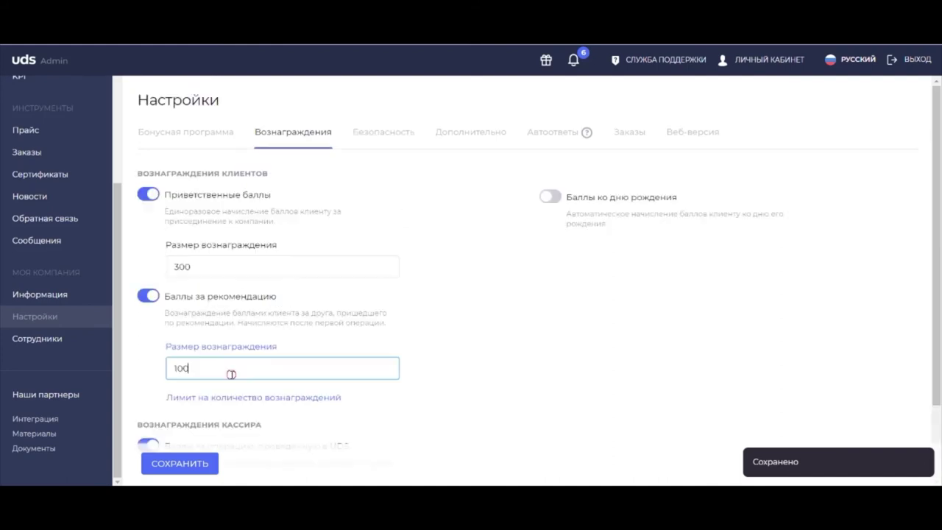
{"action": "left_click", "coordinate": [182, 139]}
{"action": "scroll", "coordinate": [216, 248], "scroll_direction": "down", "scroll_amount": 3}
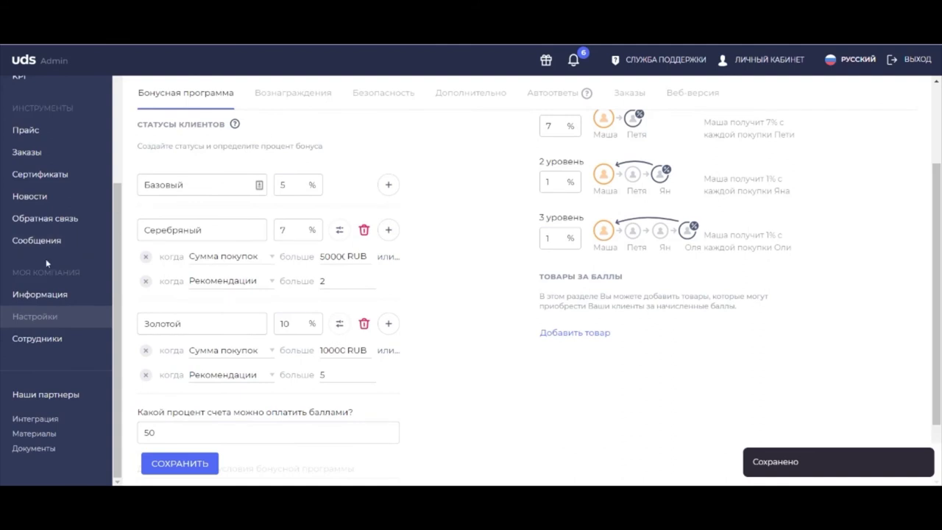
{"action": "scroll", "coordinate": [45, 258], "scroll_direction": "up", "scroll_amount": 3}
{"action": "scroll", "coordinate": [67, 261], "scroll_direction": "down", "scroll_amount": 2}
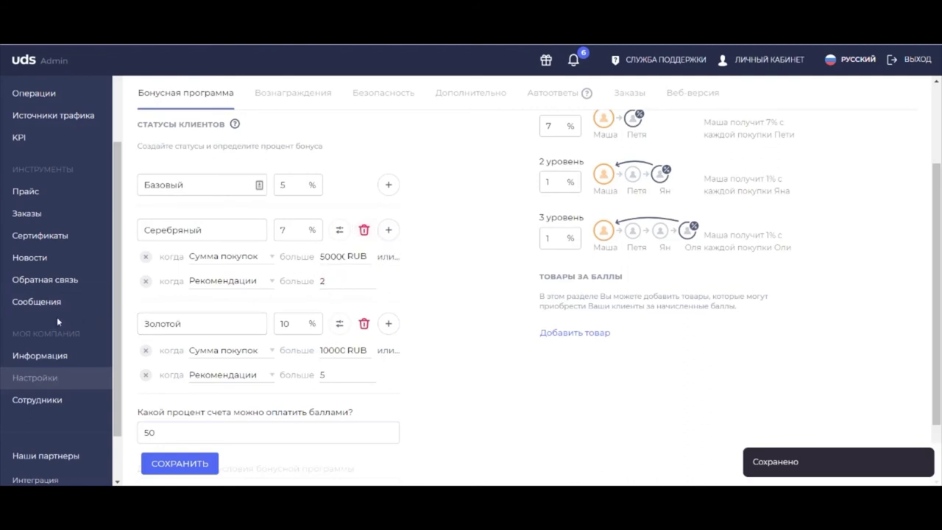
{"action": "scroll", "coordinate": [52, 324], "scroll_direction": "up", "scroll_amount": 2}
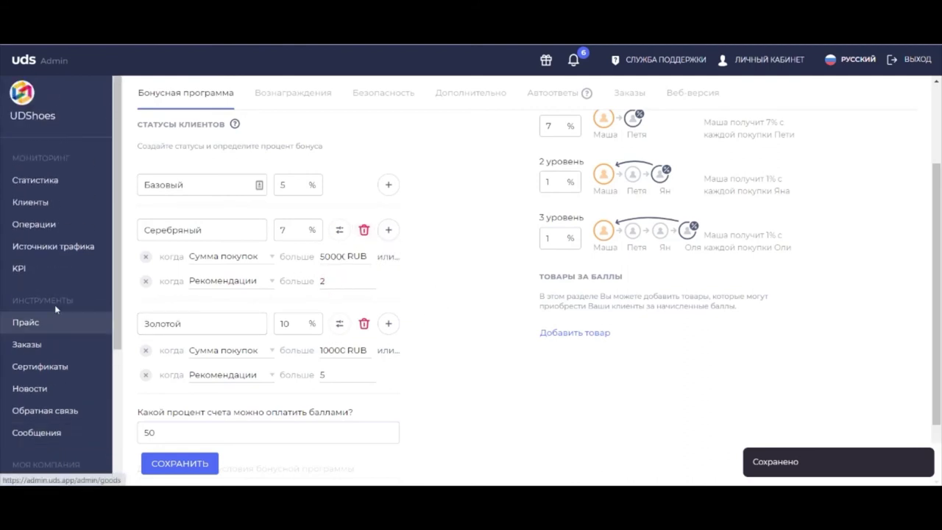
Step: Open the client with 6500 RUB paid in the client list (Клиенты) and manually transfer them to the Серебряный 7% status
{"action": "left_click", "coordinate": [44, 205]}
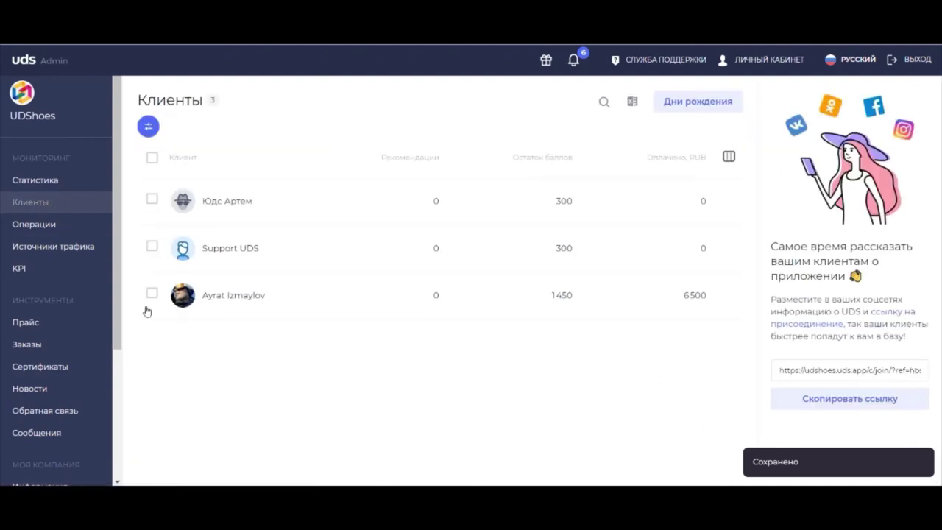
{"action": "left_click", "coordinate": [350, 310]}
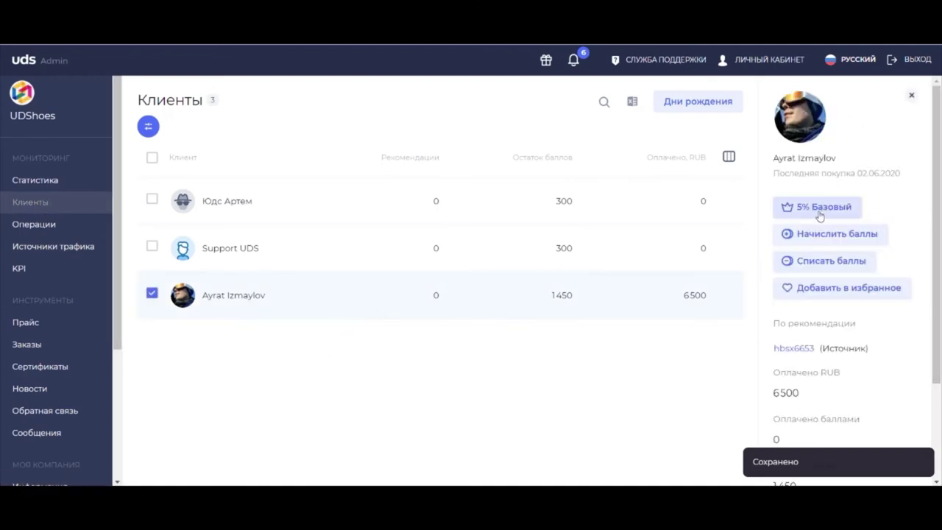
{"action": "left_click", "coordinate": [818, 212]}
{"action": "left_click", "coordinate": [439, 287]}
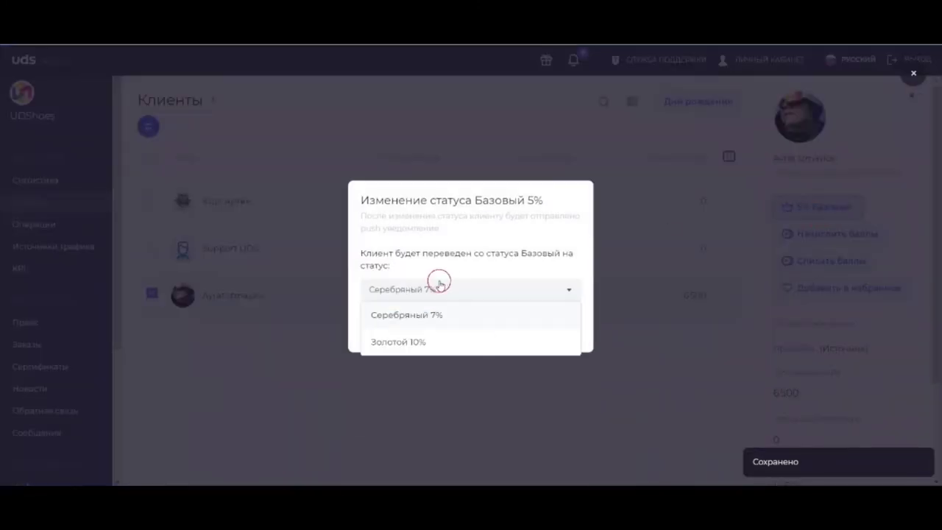
{"action": "left_click", "coordinate": [412, 322]}
{"action": "left_click", "coordinate": [409, 287]}
{"action": "left_click", "coordinate": [398, 342]}
{"action": "left_click", "coordinate": [424, 289]}
{"action": "left_click", "coordinate": [410, 316]}
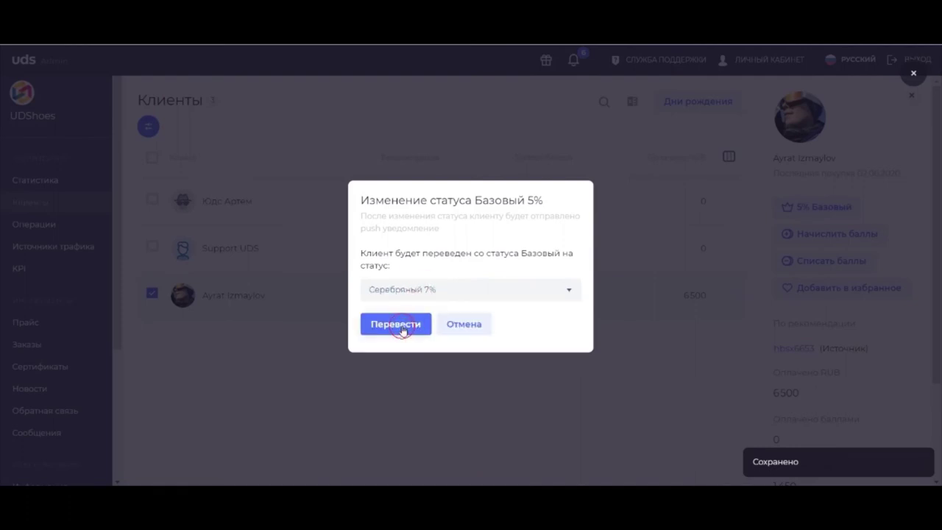
{"action": "left_click", "coordinate": [403, 328]}
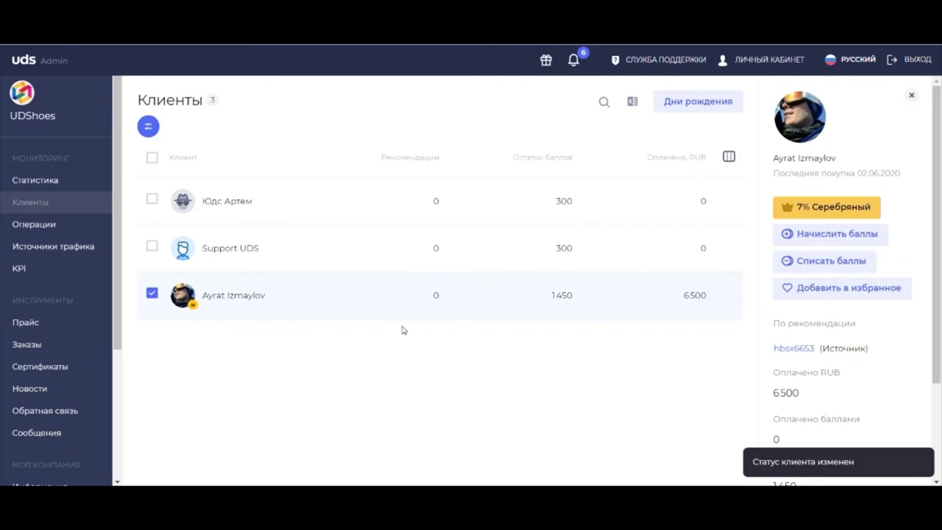
{"action": "scroll", "coordinate": [46, 210], "scroll_direction": "down", "scroll_amount": 3}
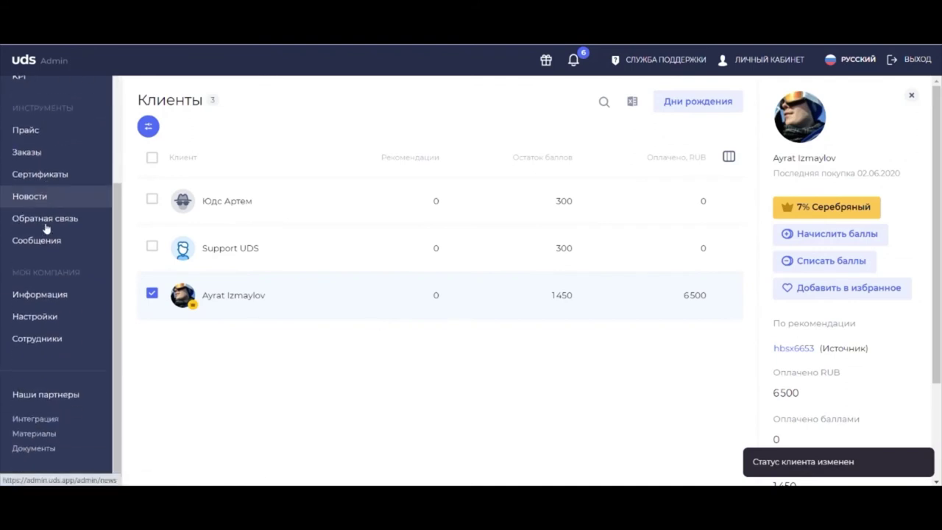
{"action": "scroll", "coordinate": [51, 284], "scroll_direction": "up", "scroll_amount": 3}
{"action": "scroll", "coordinate": [58, 280], "scroll_direction": "down", "scroll_amount": 3}
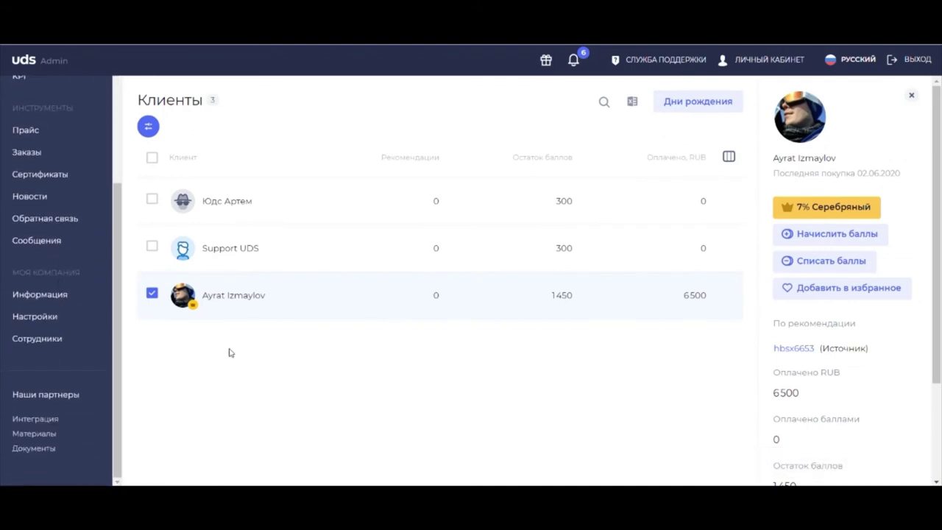